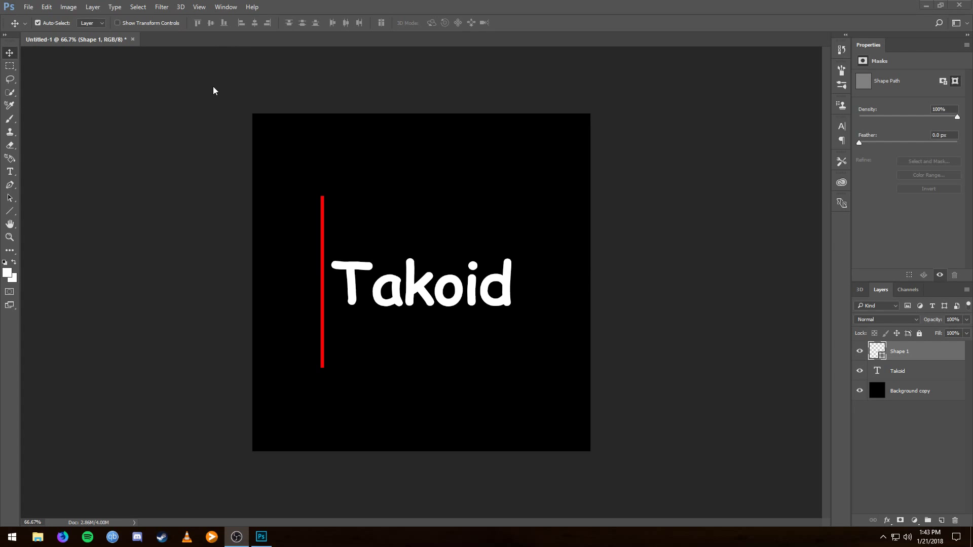
# Show the Timeline panel and expand the Shape 1 track to reveal its animatable properties.
pyautogui.click(221, 11)
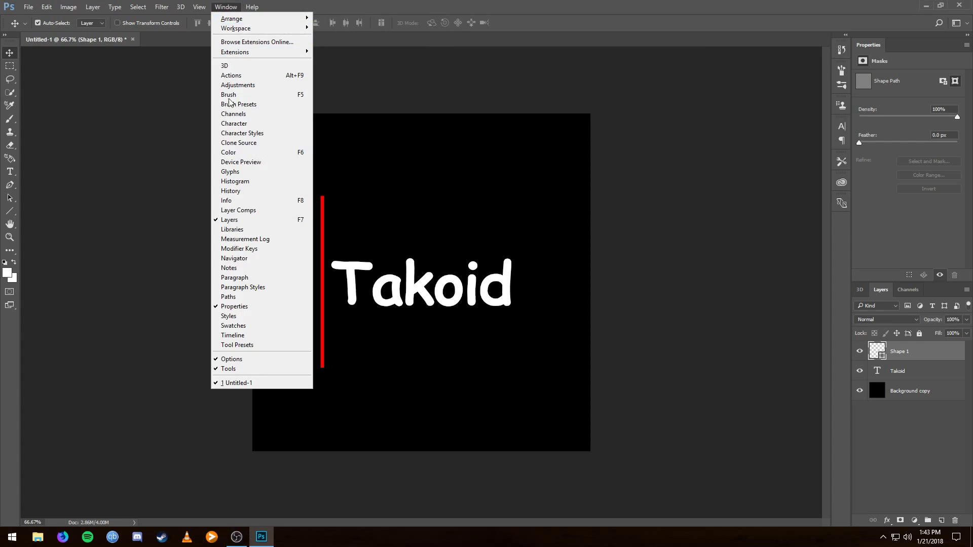
pyautogui.click(241, 339)
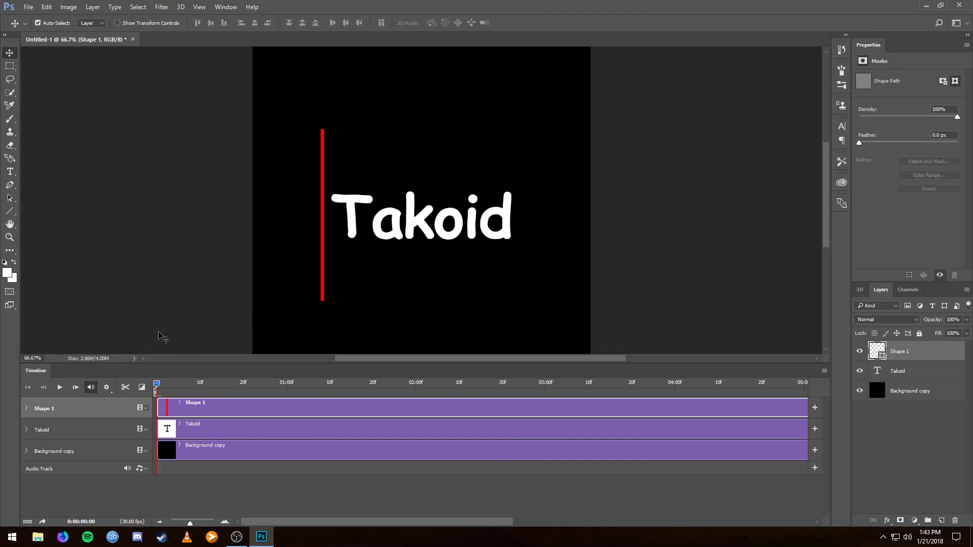
pyautogui.click(26, 409)
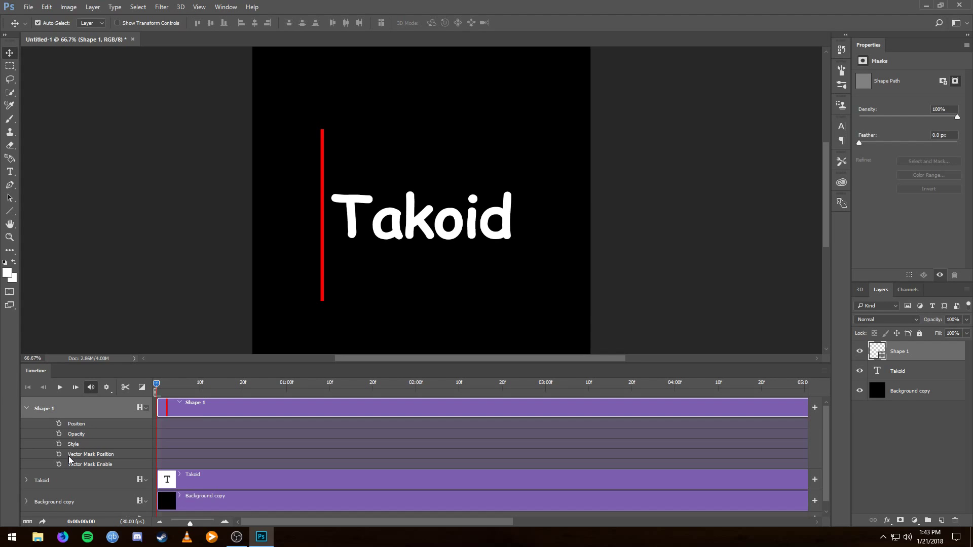
pyautogui.click(59, 424)
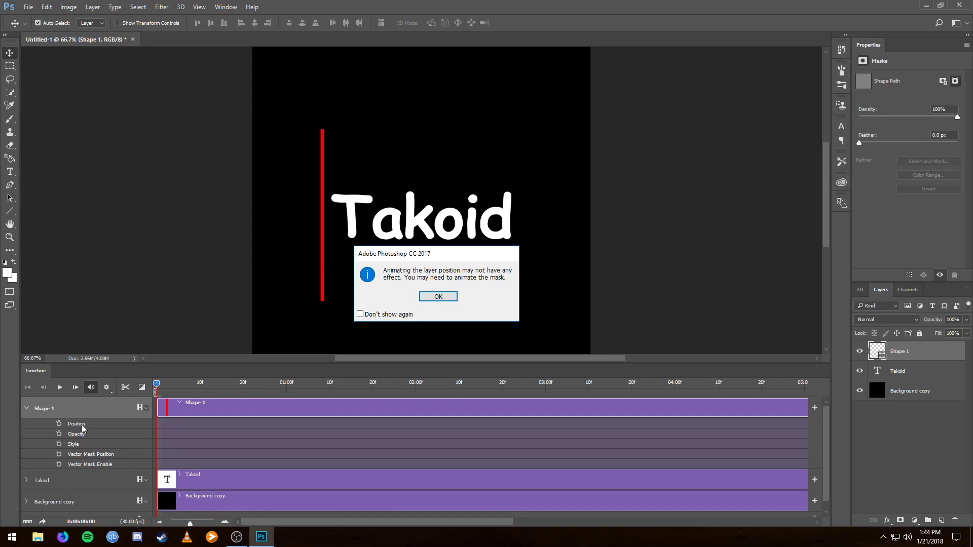
pyautogui.click(438, 296)
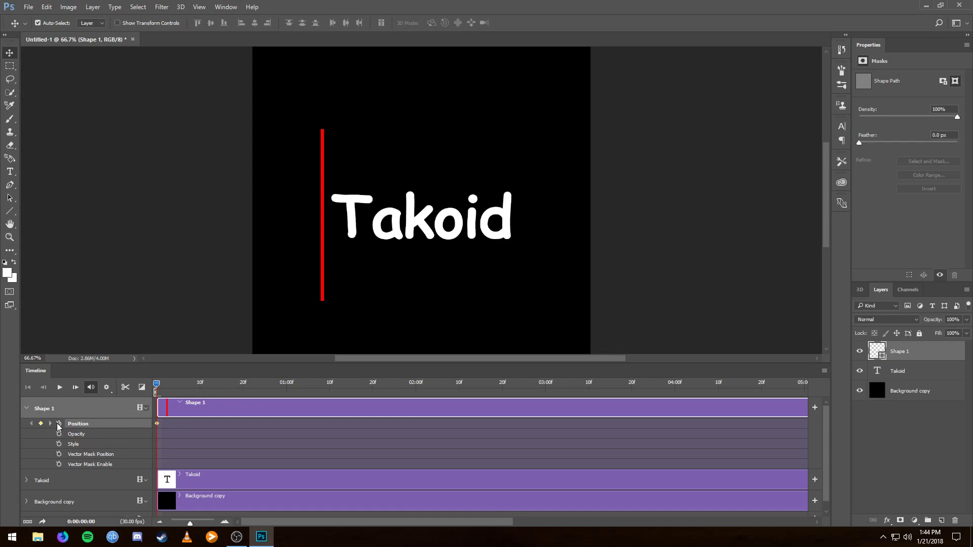
pyautogui.click(58, 425)
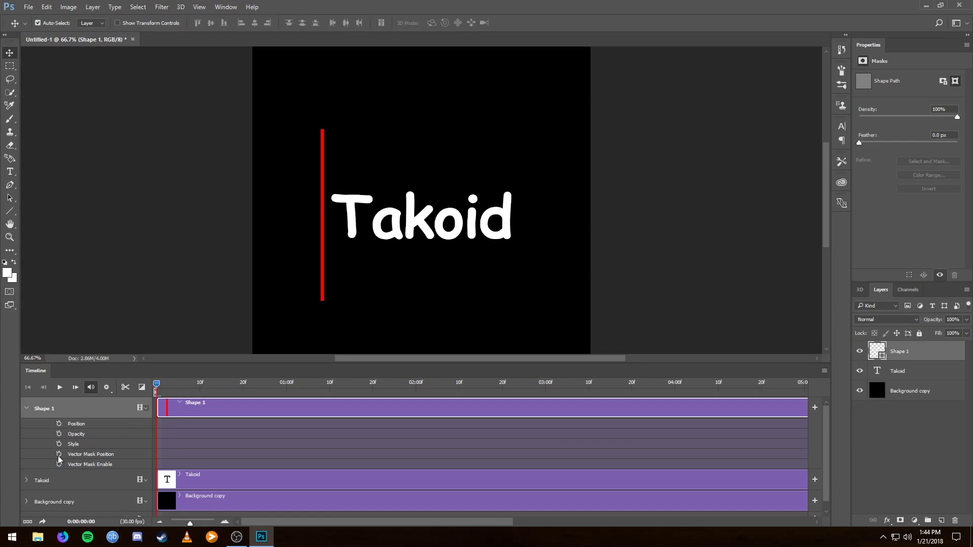
pyautogui.moveTo(157, 384); pyautogui.dragTo(363, 384)
pyautogui.moveTo(432, 385); pyautogui.dragTo(286, 382)
pyautogui.moveTo(286, 384); pyautogui.dragTo(144, 387)
# Keyframe Shape 1's Vector Mask Position at 0:00, then drag the red bar 4.96 cm right at 4:10.
pyautogui.click(59, 454)
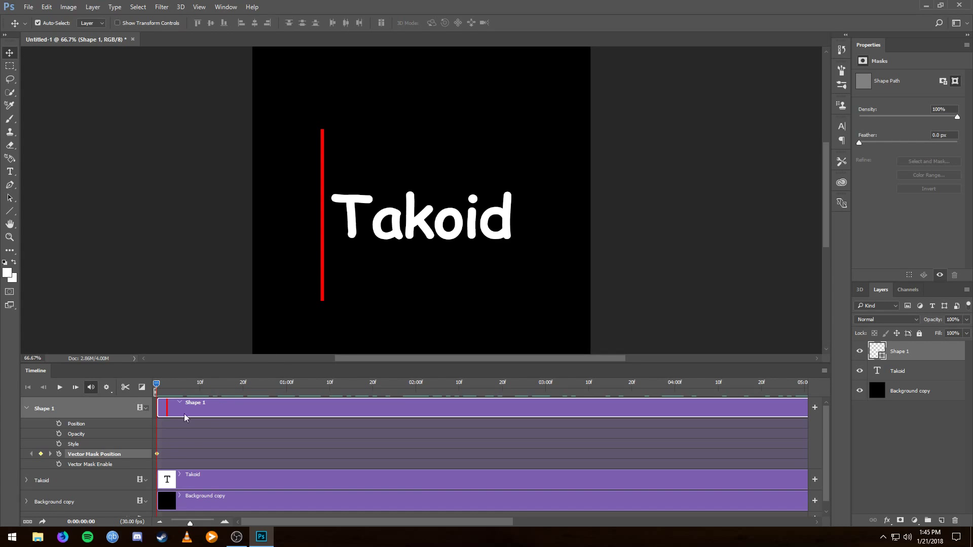
pyautogui.click(160, 384)
pyautogui.moveTo(169, 383); pyautogui.dragTo(718, 391)
pyautogui.moveTo(323, 278); pyautogui.dragTo(522, 256)
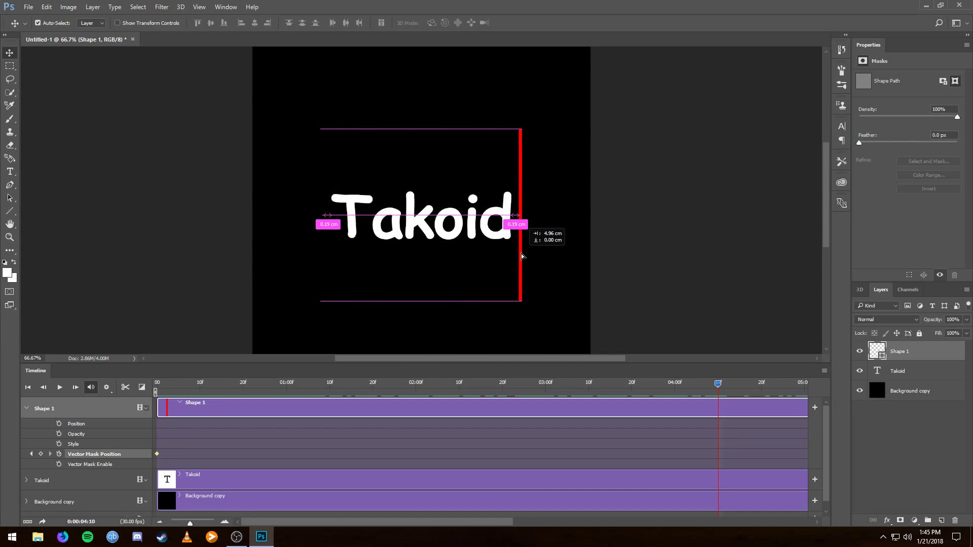
# Drop the red bar right of Takoid to add the 4:10 keyframe, then scrub to verify the slide.
pyautogui.moveTo(522, 255); pyautogui.dragTo(522, 257)
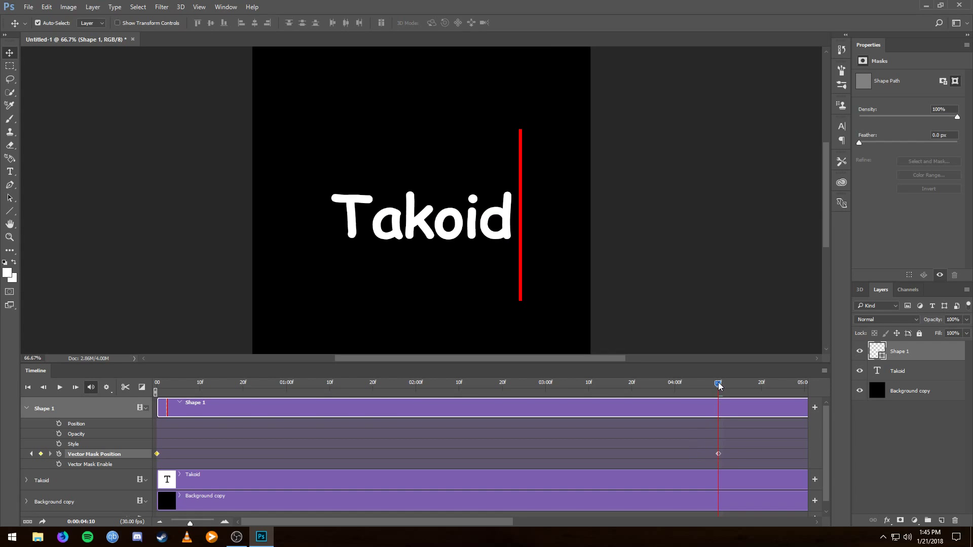
pyautogui.moveTo(718, 384); pyautogui.dragTo(147, 384)
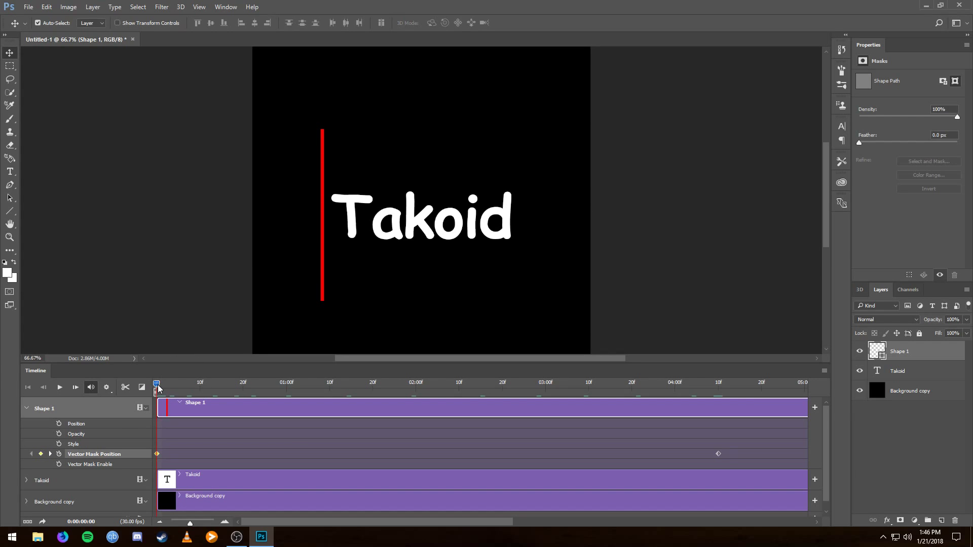
pyautogui.moveTo(158, 388); pyautogui.dragTo(719, 387)
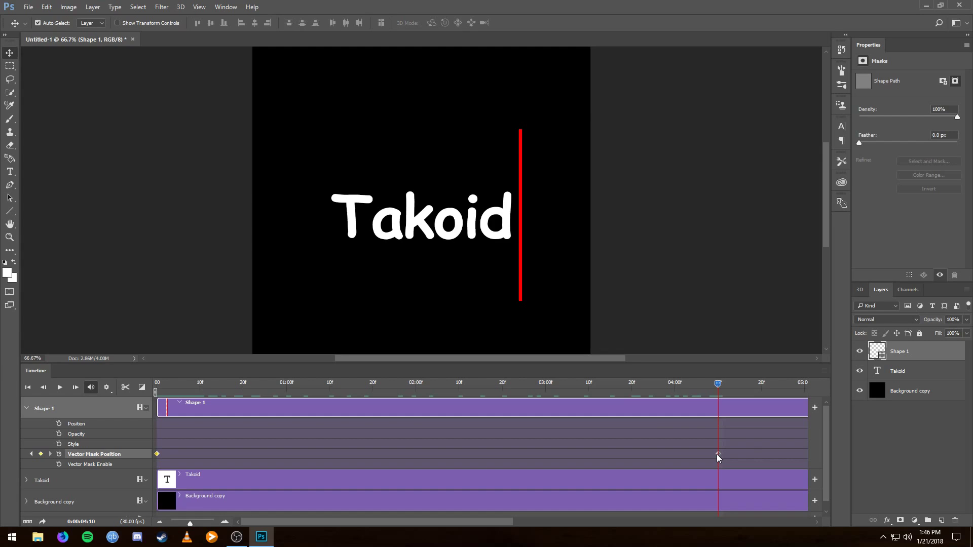
pyautogui.moveTo(722, 387); pyautogui.dragTo(149, 384)
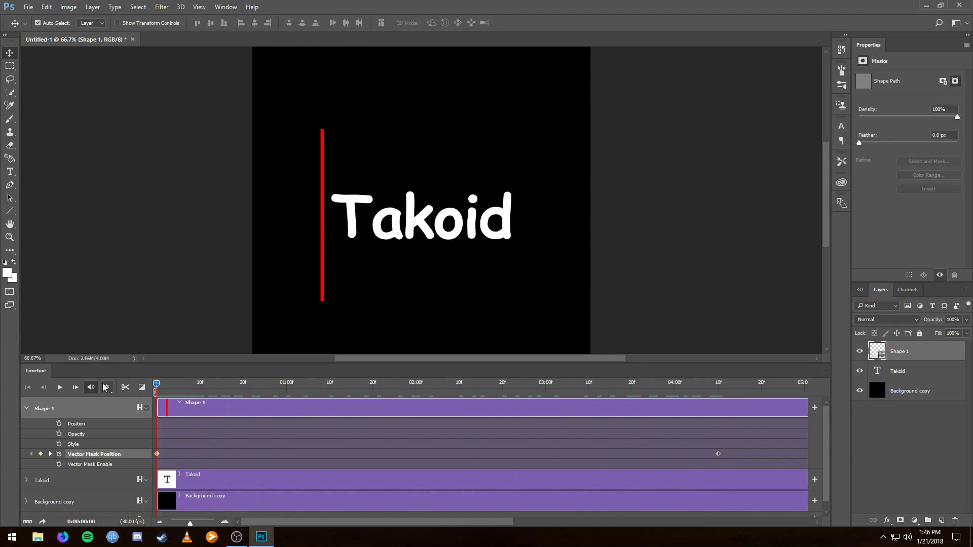
# Preview playback, then trim the Shape 1, Takoid and Background copy clips to end near 4:20.
pyautogui.click(58, 388)
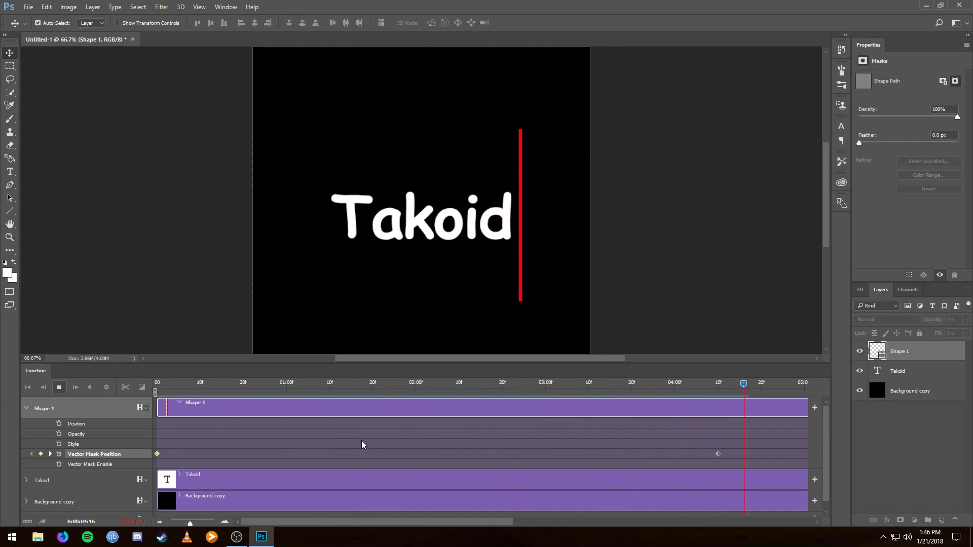
pyautogui.click(60, 387)
pyautogui.moveTo(408, 522); pyautogui.dragTo(567, 520)
pyautogui.moveTo(740, 392)
pyautogui.mouseDown()
pyautogui.moveTo(718, 393)
pyautogui.moveTo(737, 401)
pyautogui.moveTo(277, 405)
pyautogui.moveTo(301, 412)
pyautogui.mouseUp()
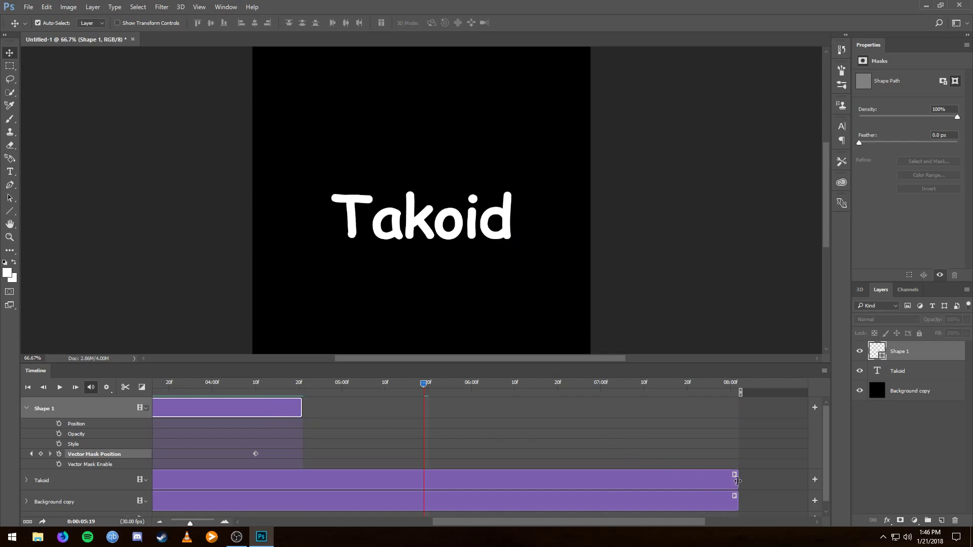
pyautogui.moveTo(736, 481); pyautogui.dragTo(302, 475)
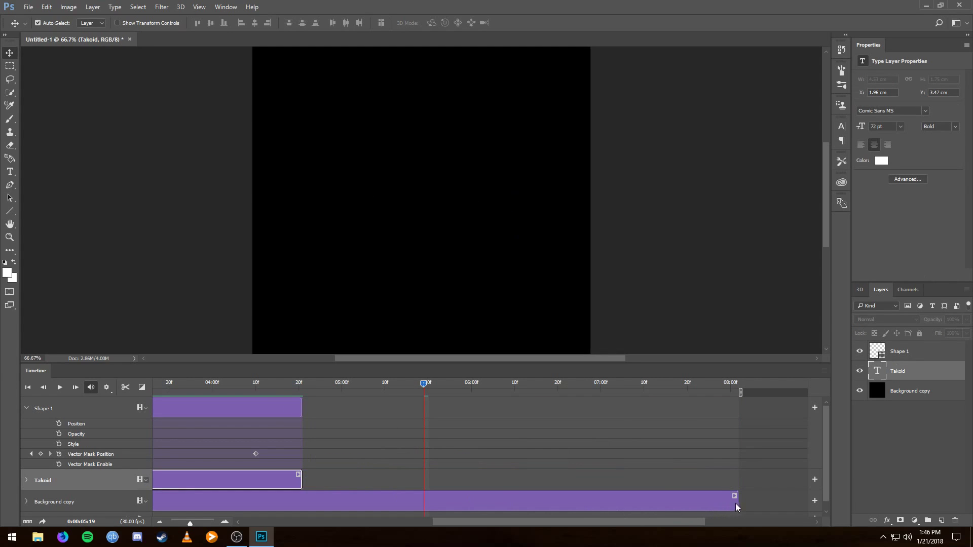
pyautogui.moveTo(735, 503); pyautogui.dragTo(301, 503)
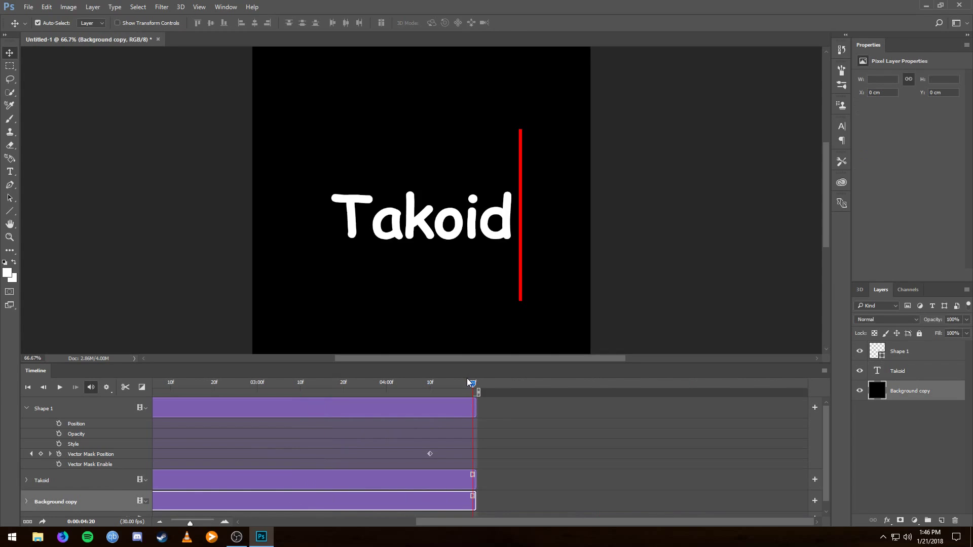
pyautogui.moveTo(470, 383); pyautogui.dragTo(45, 388)
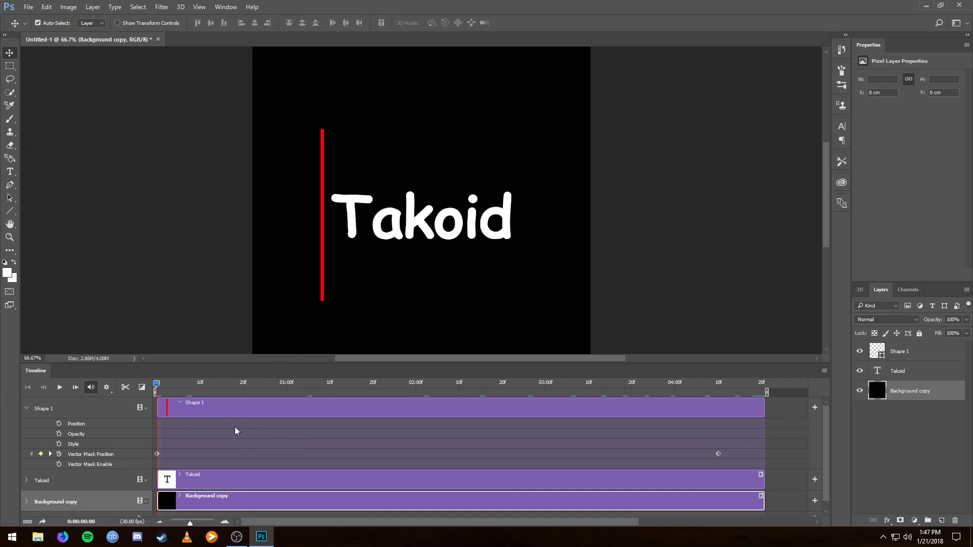
# Apply Create Clipping Mask to Shape 1 so the red bar shows only inside the Takoid text.
pyautogui.rightClick(905, 355)
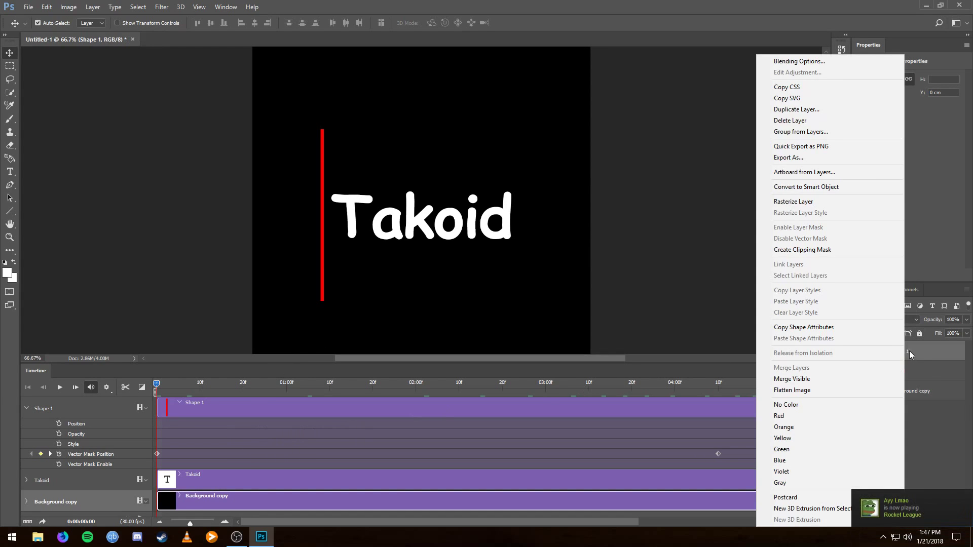
pyautogui.click(920, 352)
pyautogui.rightClick(917, 353)
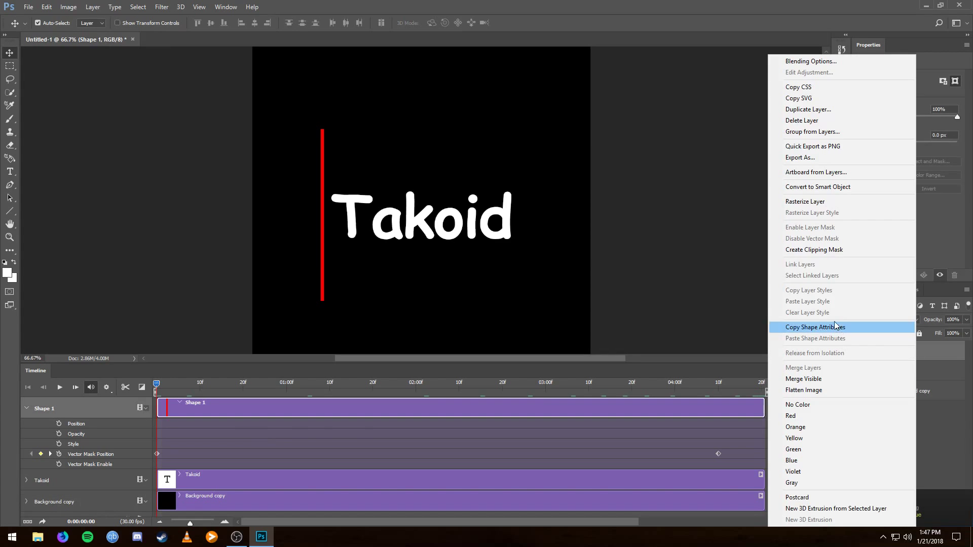
pyautogui.click(810, 253)
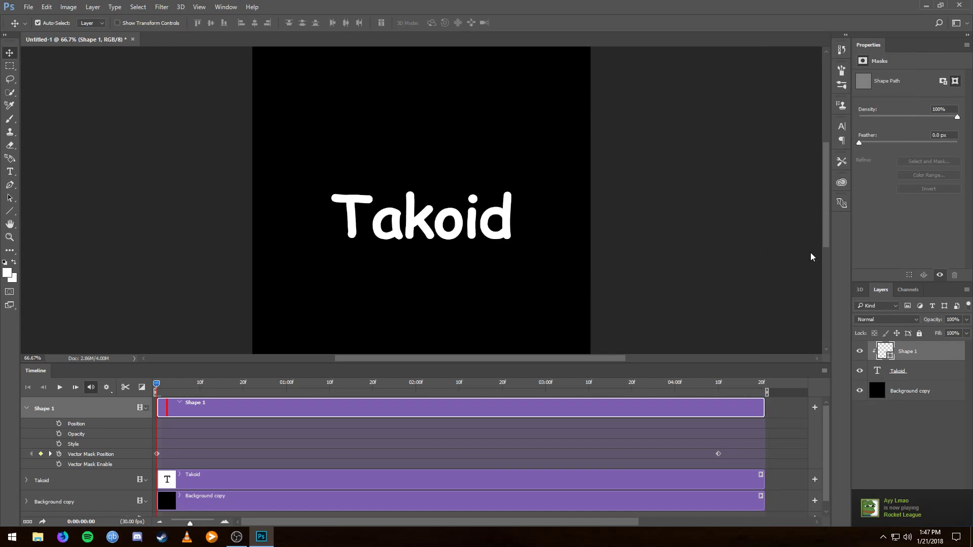
pyautogui.click(921, 372)
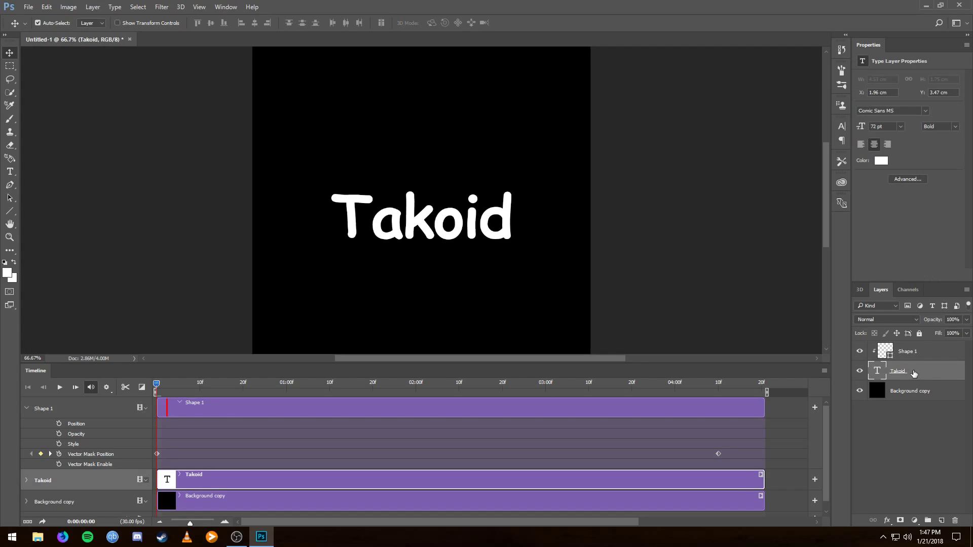
pyautogui.click(920, 357)
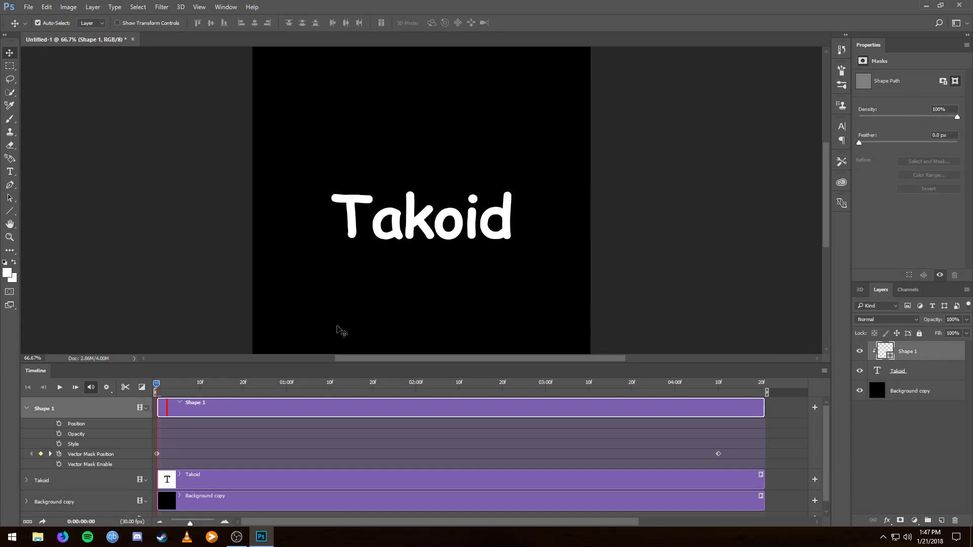
pyautogui.click(58, 388)
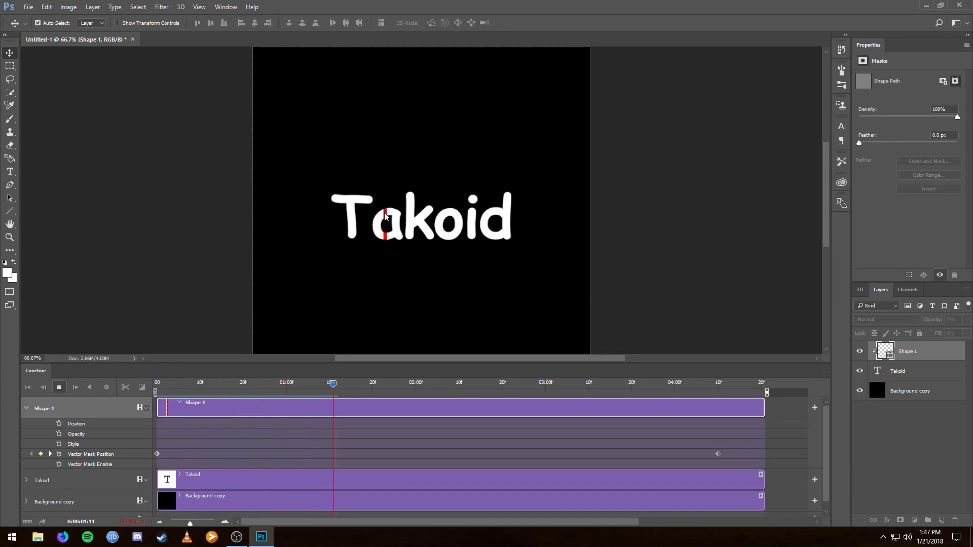